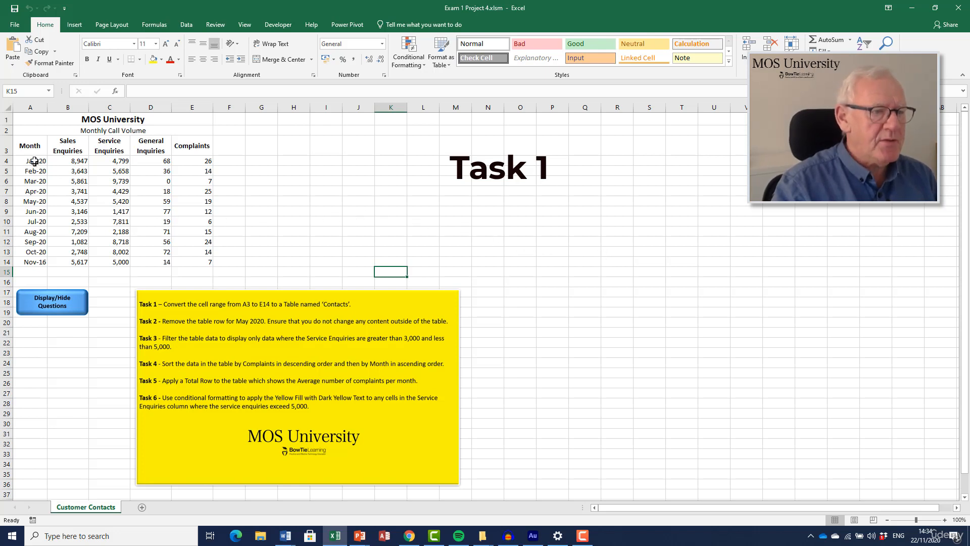
Convert the cell range A3:E14 to a table with headers
{"action": "left_click_drag", "start_coordinate": [31, 148], "coordinate": [192, 260]}
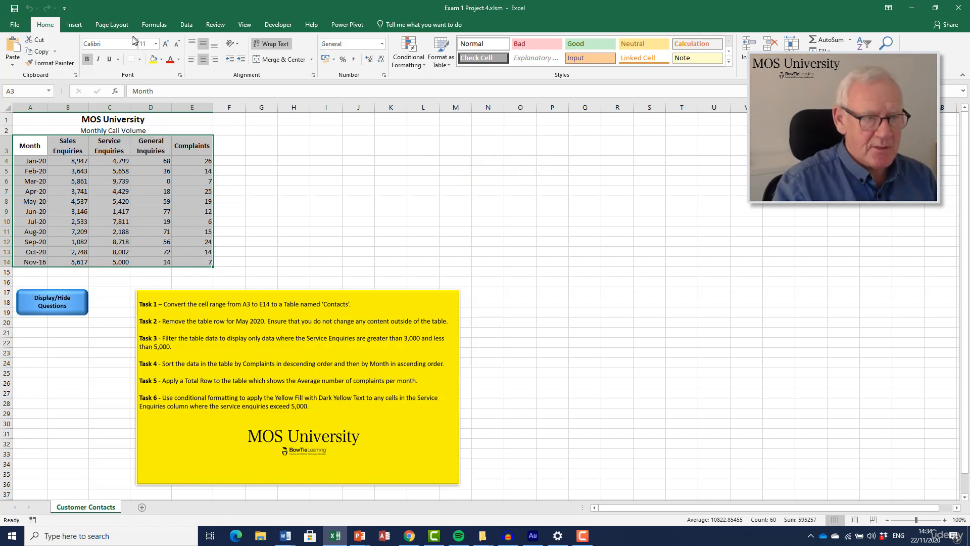
{"action": "left_click", "coordinate": [74, 24]}
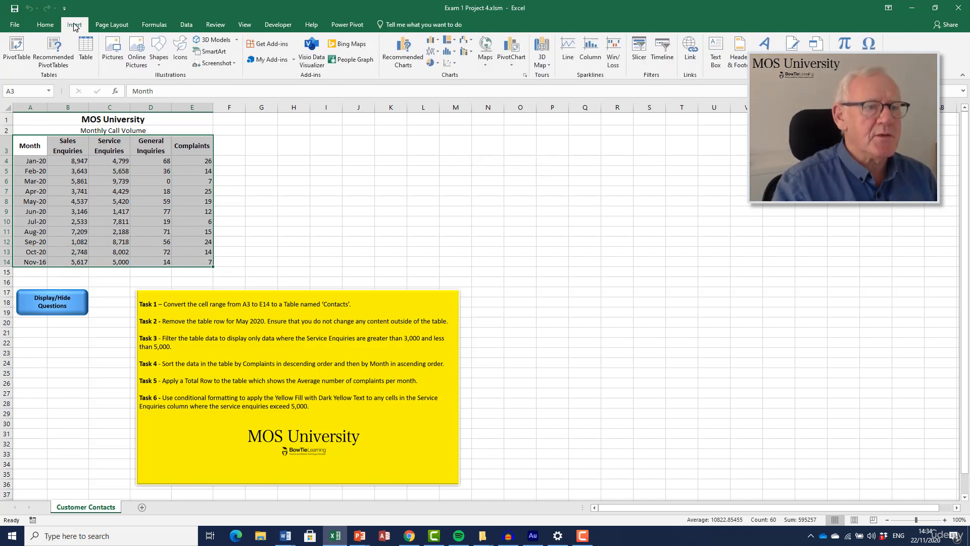
{"action": "left_click", "coordinate": [87, 59]}
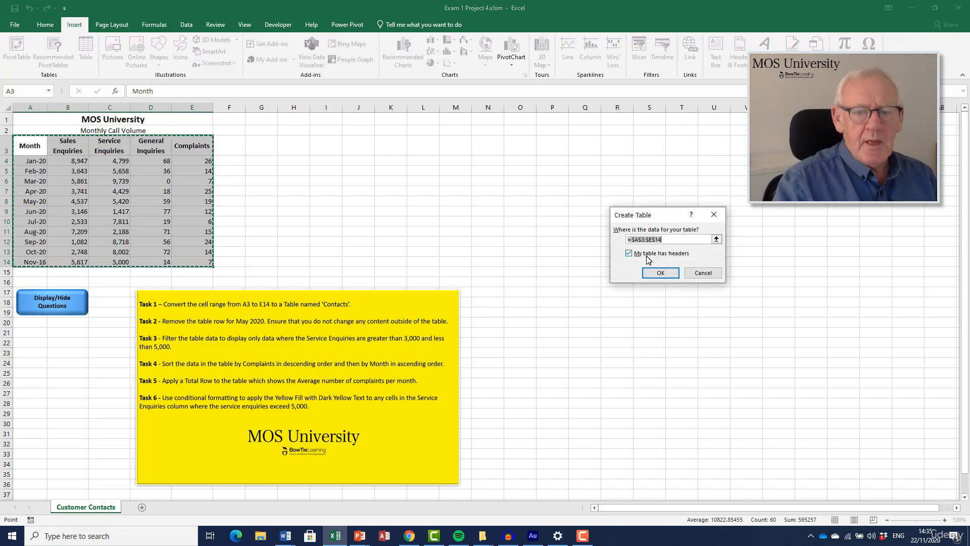
{"action": "left_click", "coordinate": [660, 273]}
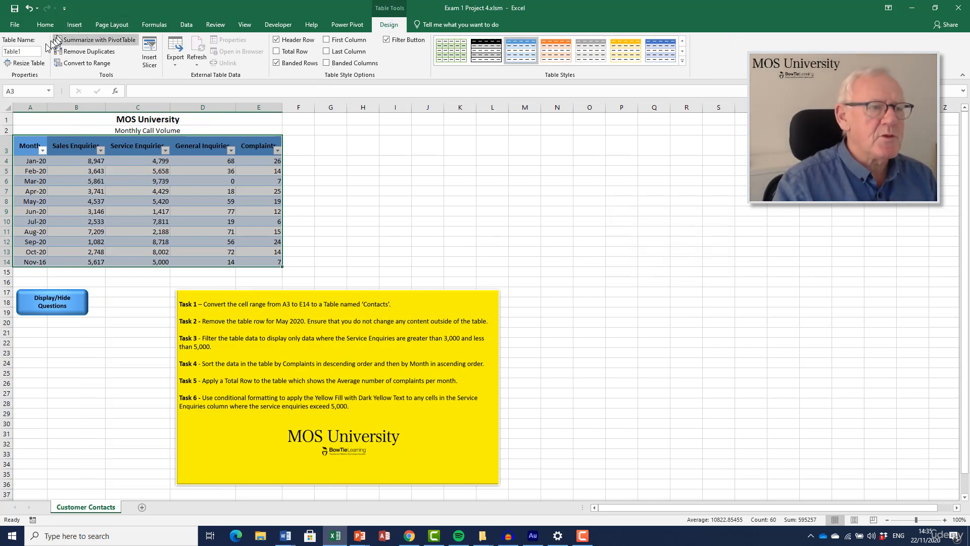
Name the new table Contacts
{"action": "left_click", "coordinate": [29, 53]}
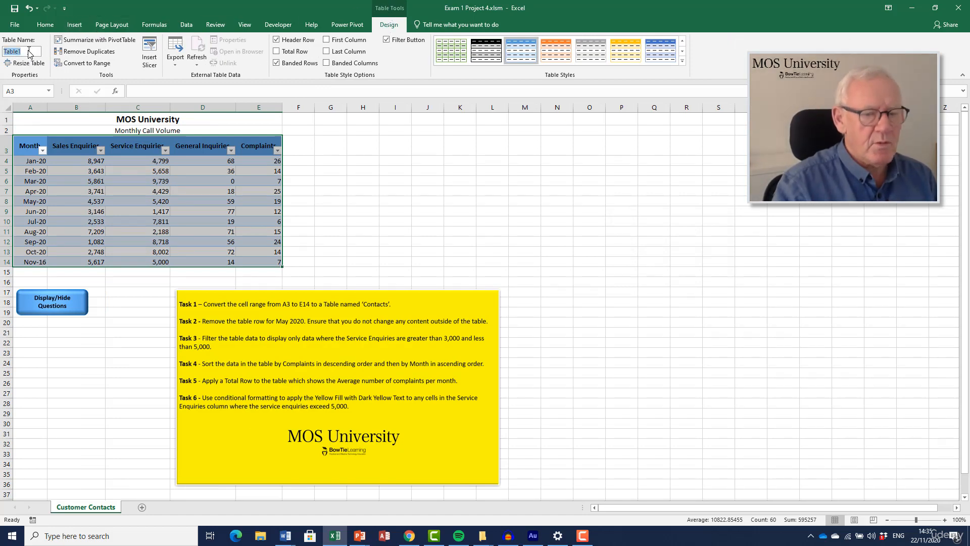
{"action": "type", "text": "Contacts"}
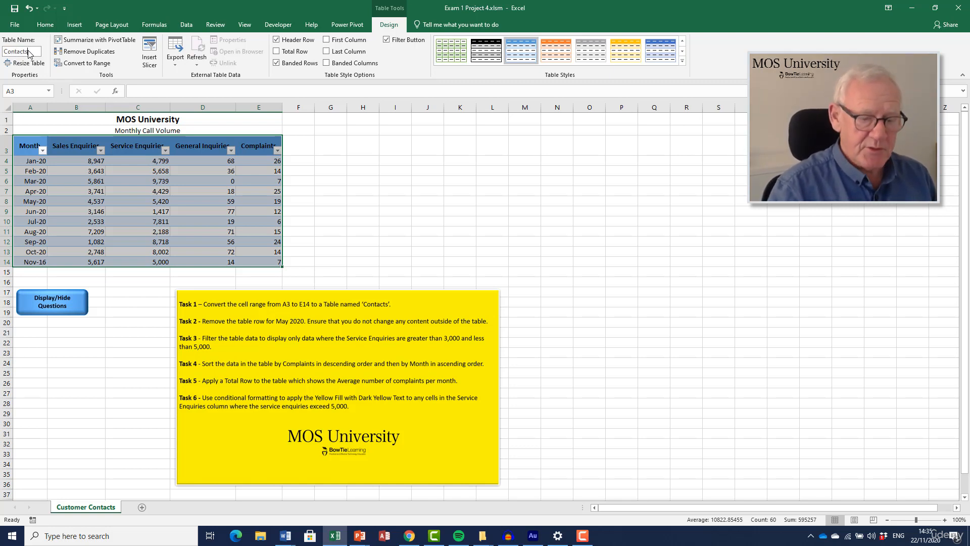
{"action": "key", "text": "Return"}
{"action": "left_click", "coordinate": [458, 226]}
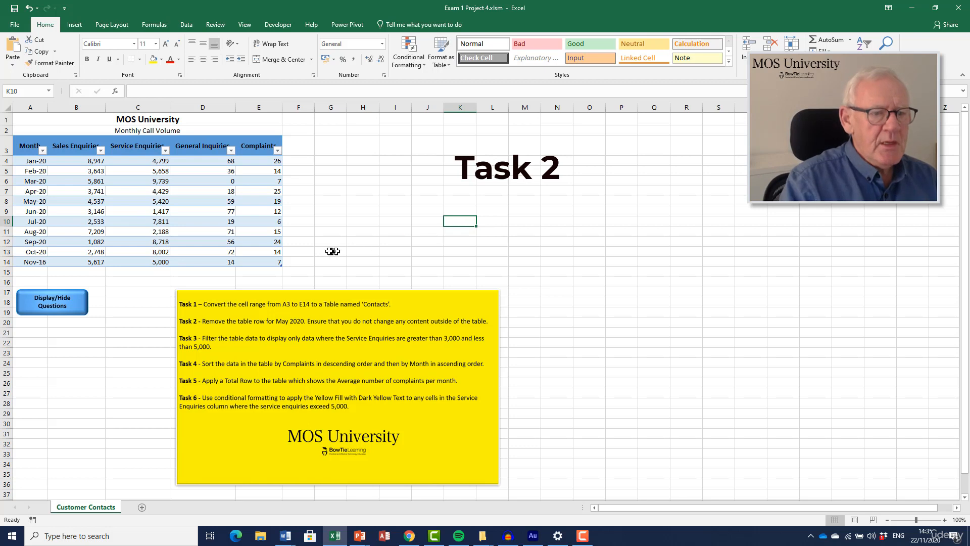
Delete the May-20 row from the table only, without removing the whole worksheet row
{"action": "left_click", "coordinate": [8, 201]}
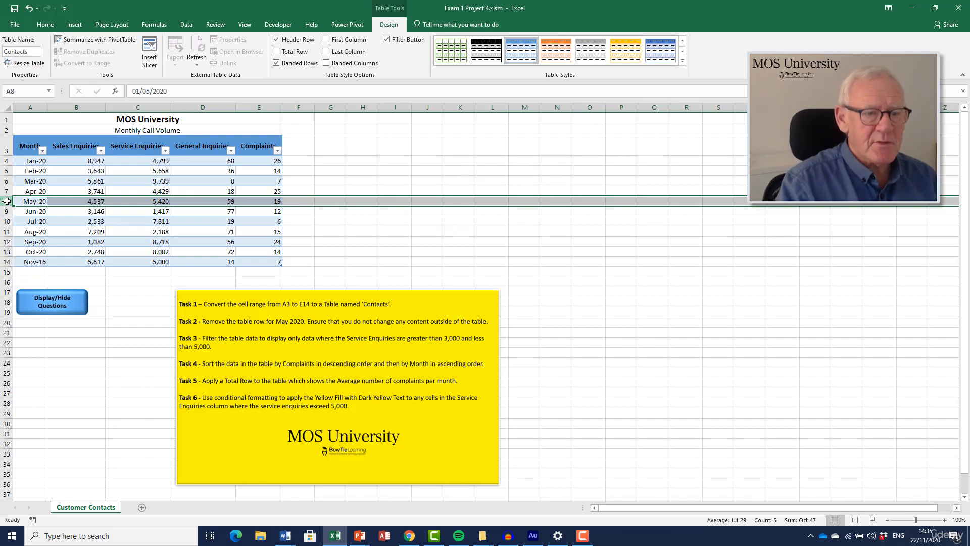
{"action": "left_click", "coordinate": [291, 232]}
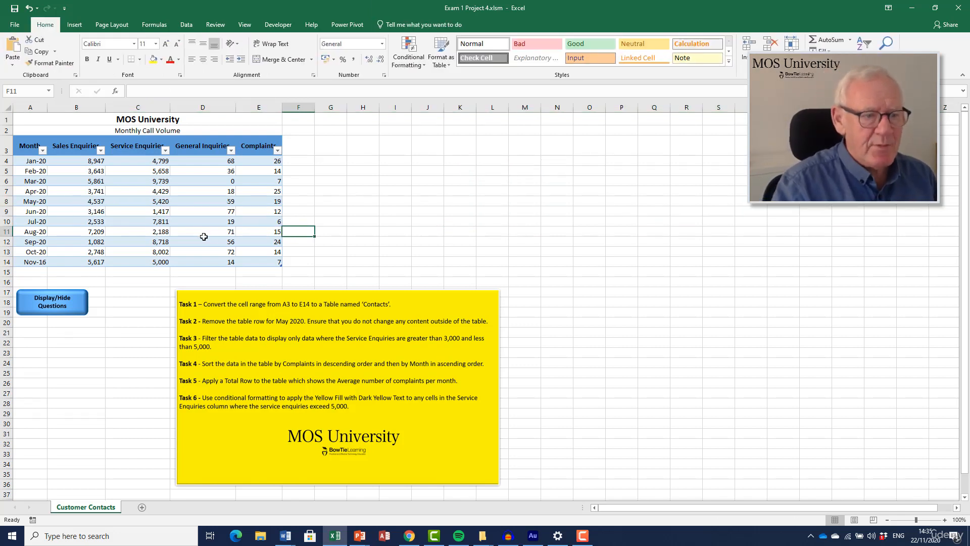
{"action": "left_click", "coordinate": [32, 202]}
{"action": "right_click", "coordinate": [32, 202]}
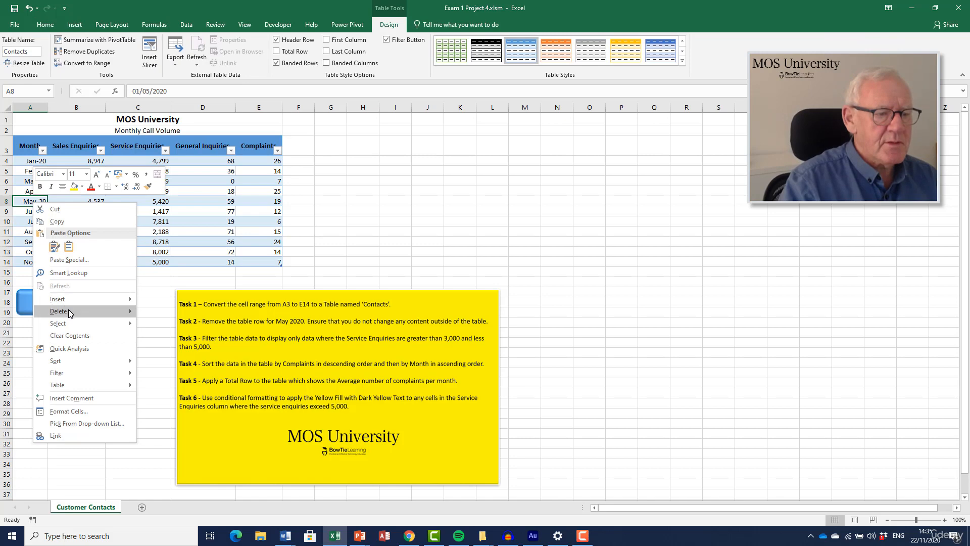
{"action": "mouse_move", "coordinate": [68, 312]}
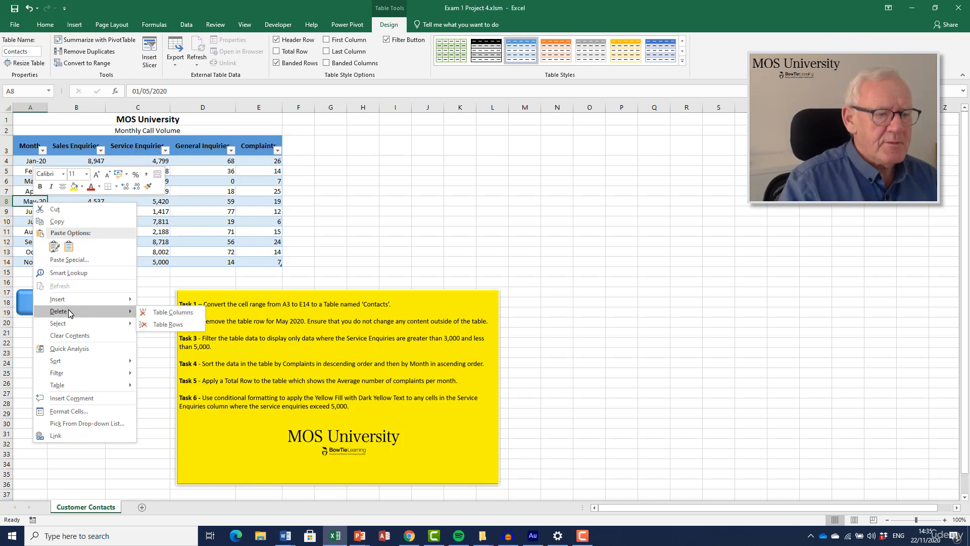
{"action": "left_click", "coordinate": [162, 325]}
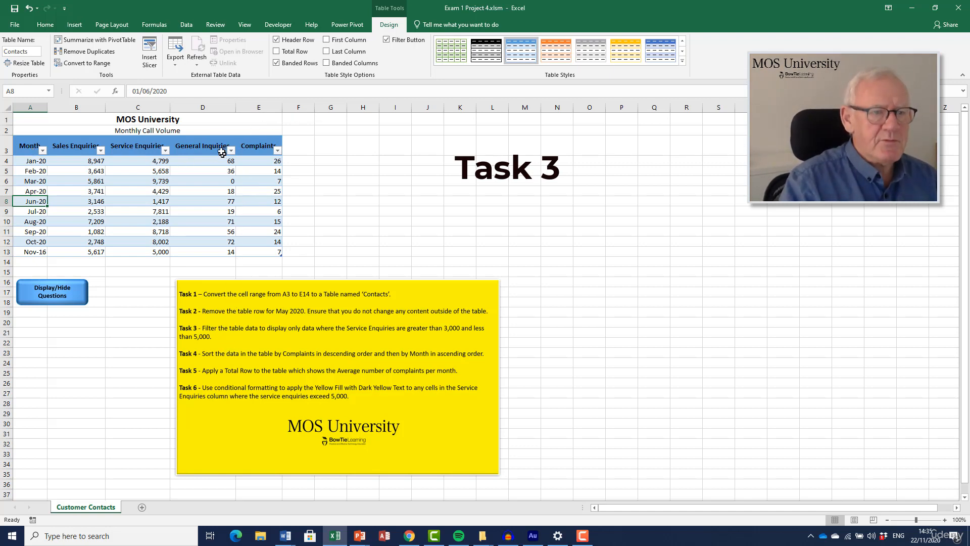
Filter the Service Enquiries column with a custom number filter for values greater than 3000 and less than 5000
{"action": "left_click", "coordinate": [187, 25]}
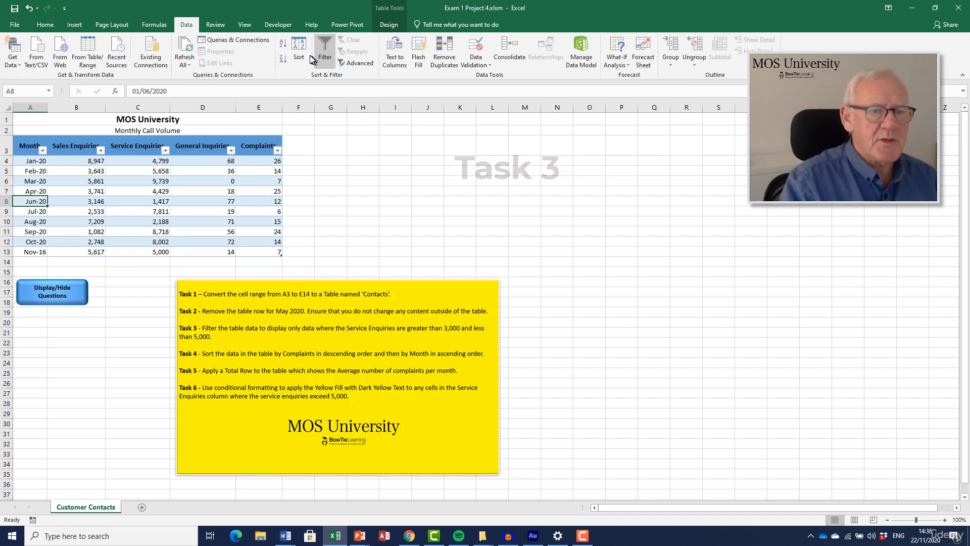
{"action": "left_click", "coordinate": [328, 40]}
{"action": "left_click", "coordinate": [327, 44]}
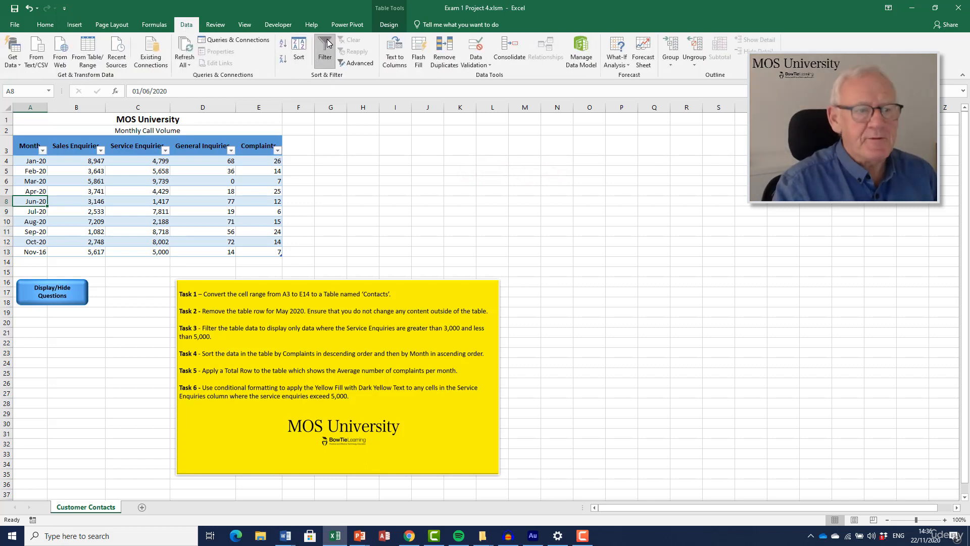
{"action": "left_click", "coordinate": [165, 151]}
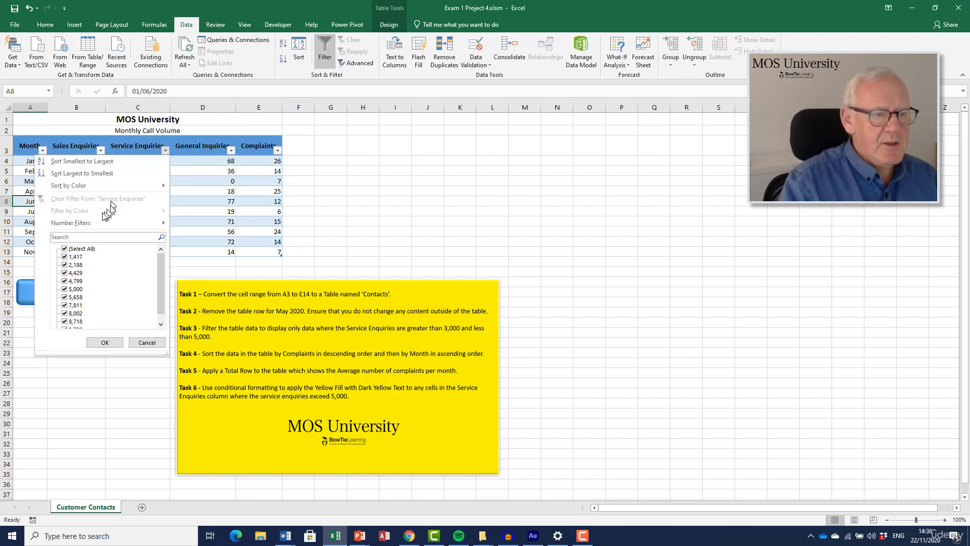
{"action": "mouse_move", "coordinate": [87, 224]}
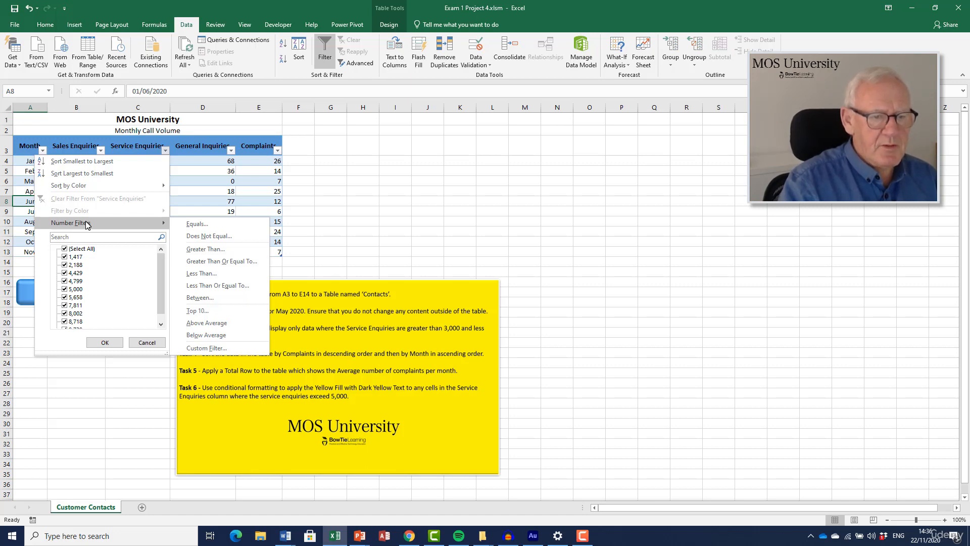
{"action": "left_click", "coordinate": [192, 249]}
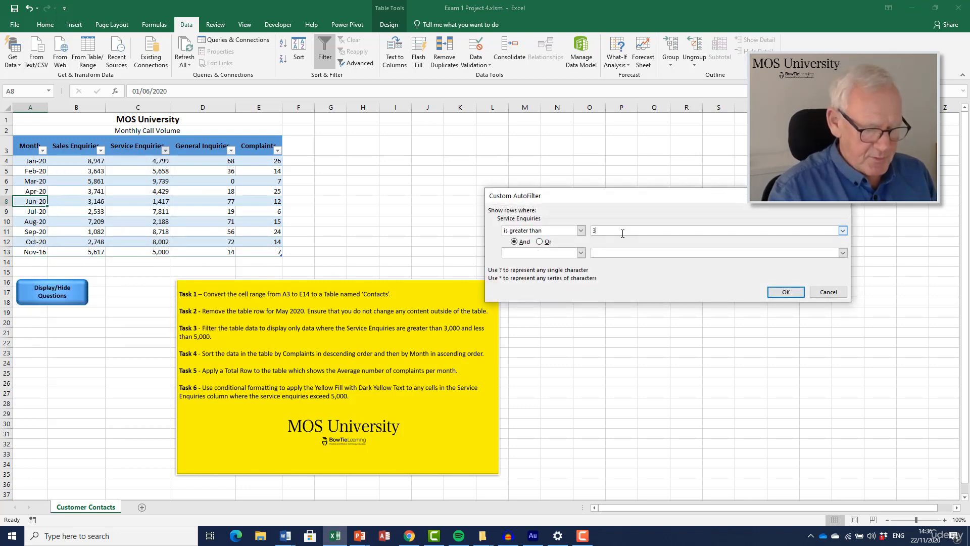
{"action": "type", "text": "3000"}
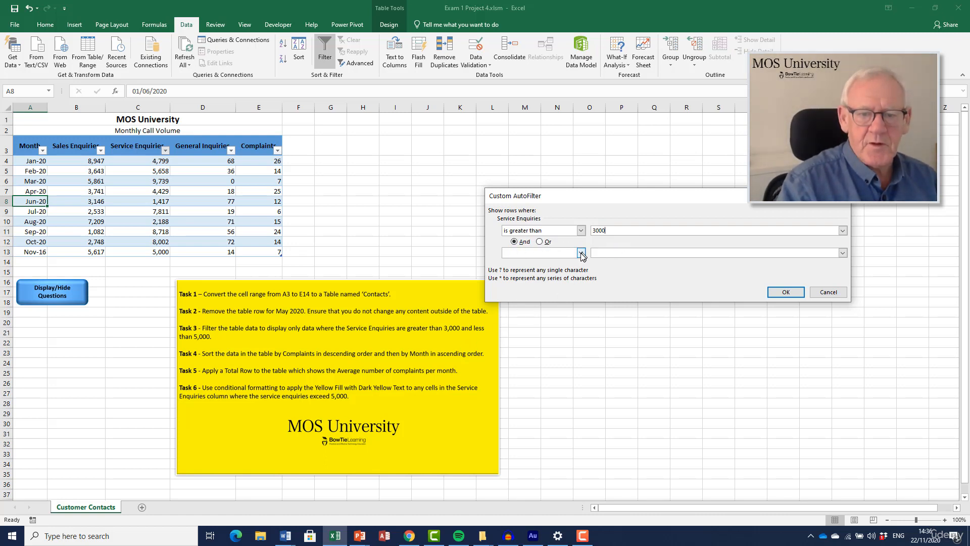
{"action": "left_click", "coordinate": [581, 252]}
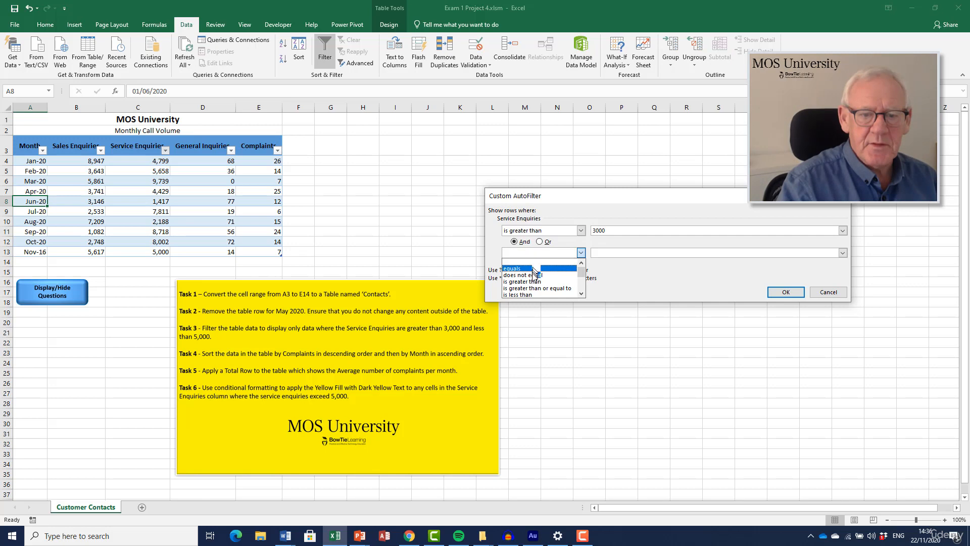
{"action": "left_click", "coordinate": [525, 295]}
{"action": "left_click", "coordinate": [610, 250]}
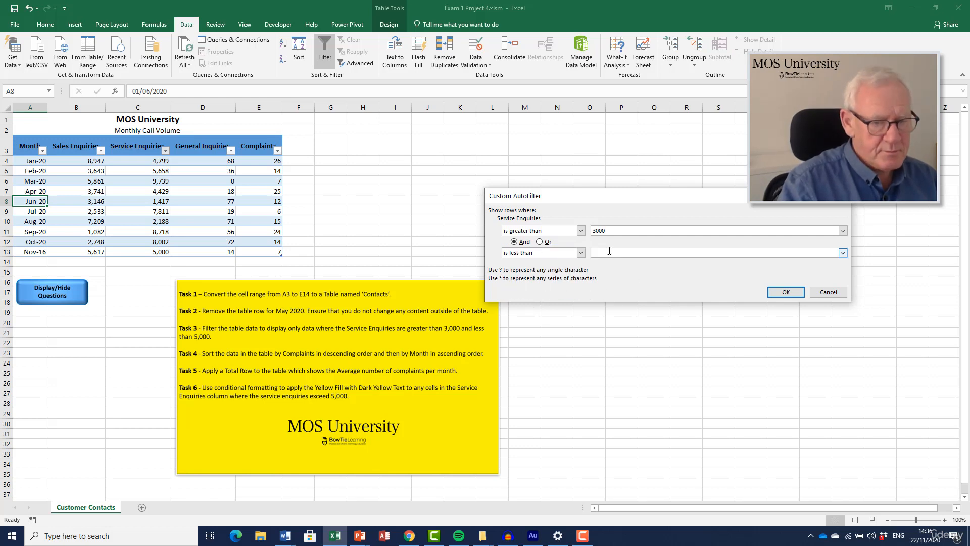
{"action": "type", "text": "5000"}
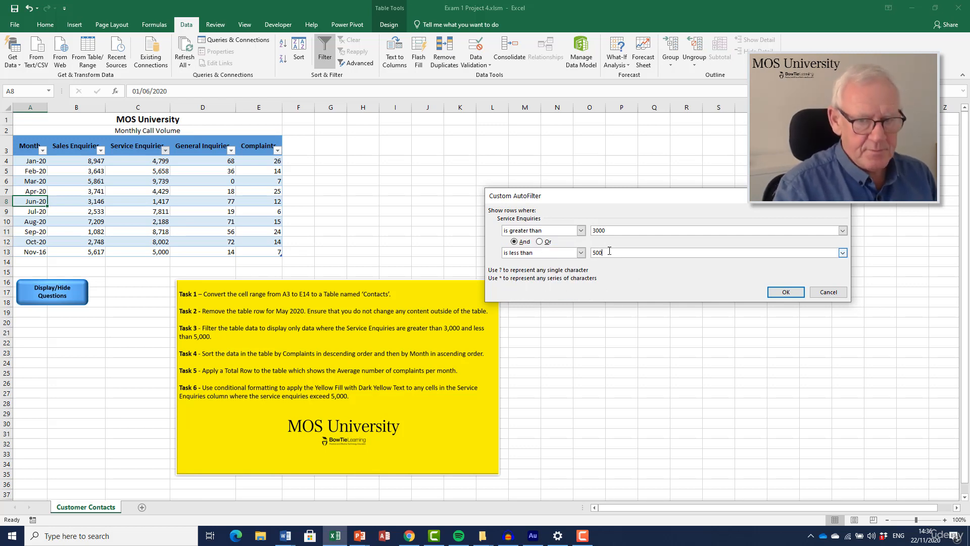
{"action": "left_click", "coordinate": [786, 292]}
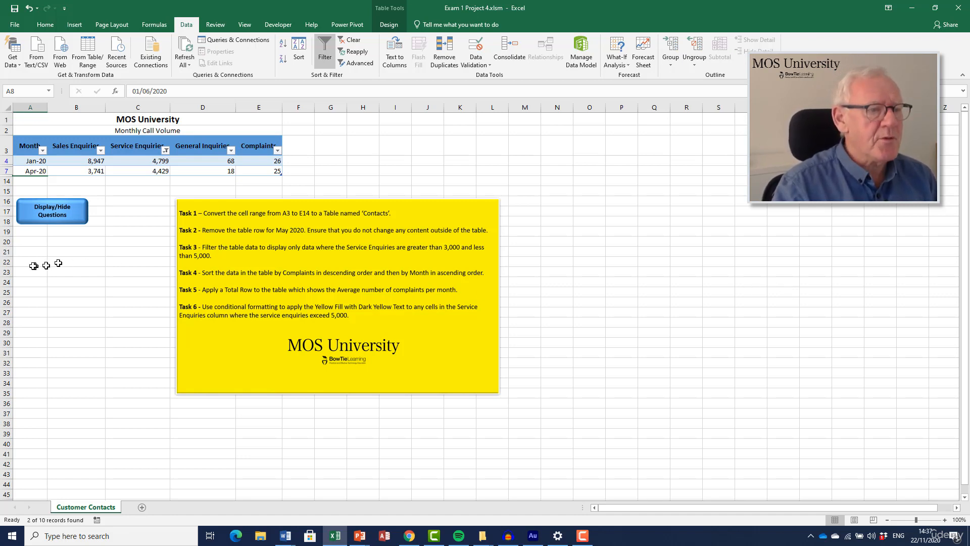
Clear the filter from the Service Enquiries column
{"action": "left_click", "coordinate": [165, 151]}
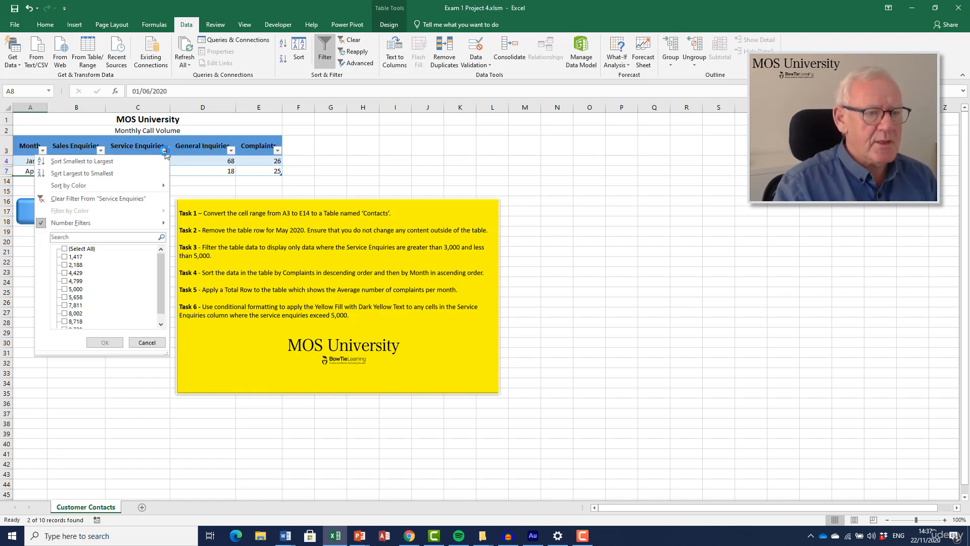
{"action": "left_click", "coordinate": [118, 198]}
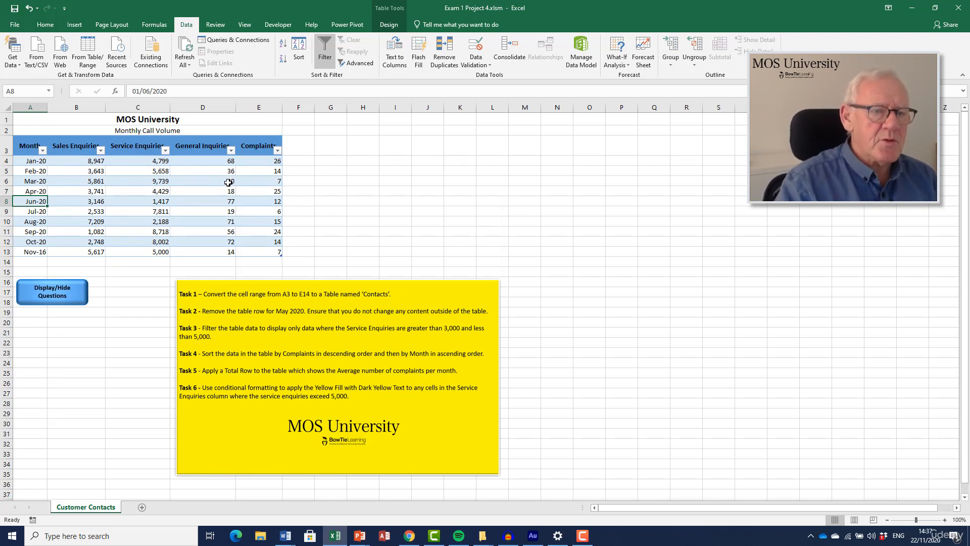
Set up a custom sort of the table by Complaints on cell values, ordered Largest to Smallest
{"action": "left_click", "coordinate": [129, 152]}
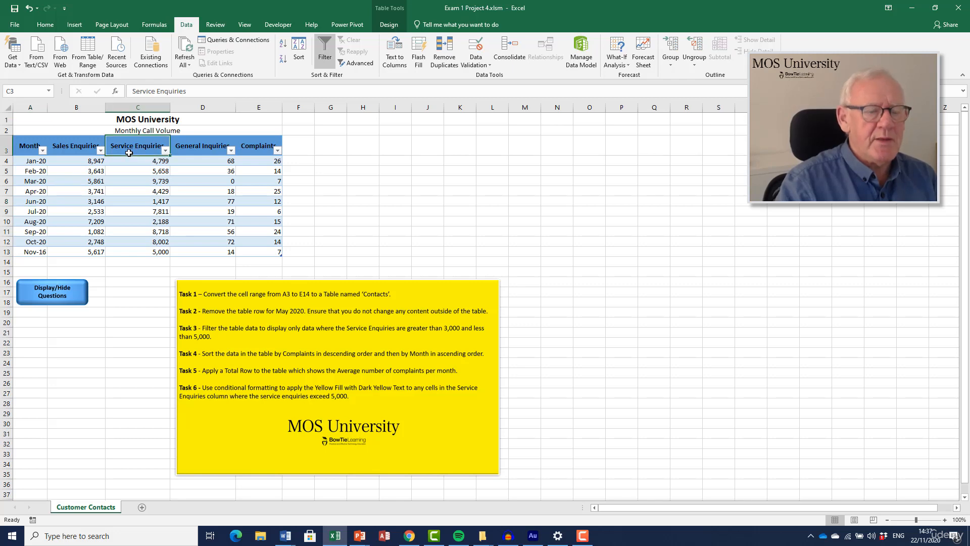
{"action": "left_click", "coordinate": [299, 50]}
{"action": "left_click_drag", "start_coordinate": [622, 193], "coordinate": [604, 160]}
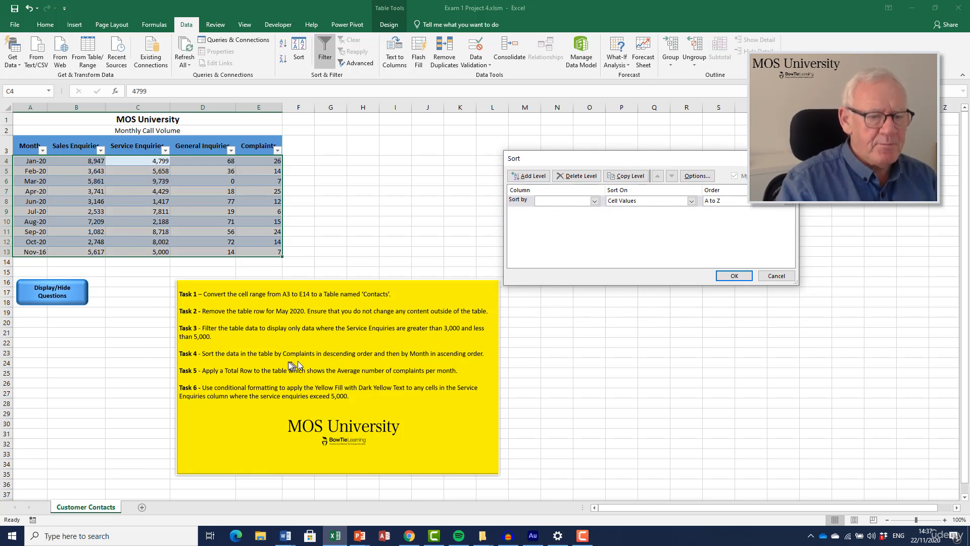
{"action": "left_click", "coordinate": [595, 202]}
{"action": "left_click", "coordinate": [567, 238]}
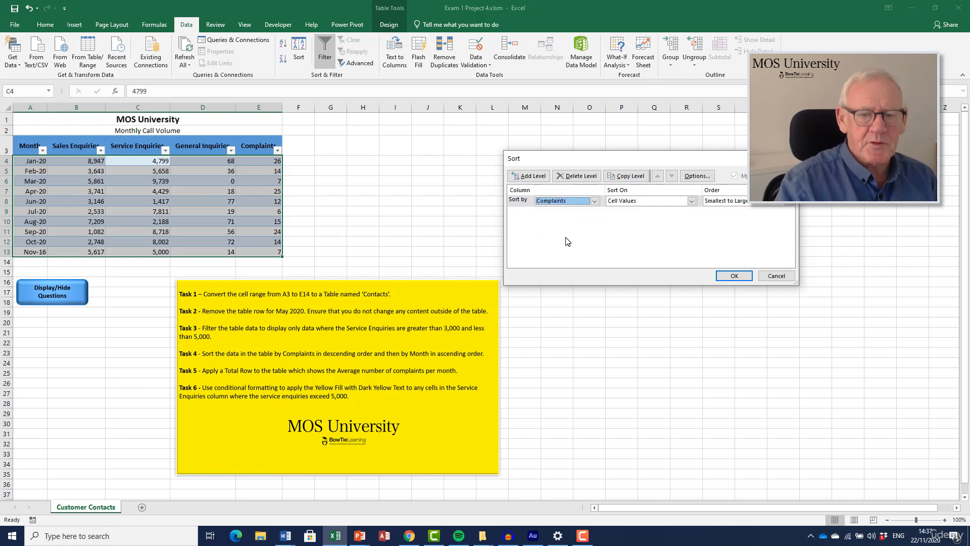
{"action": "left_click", "coordinate": [789, 201]}
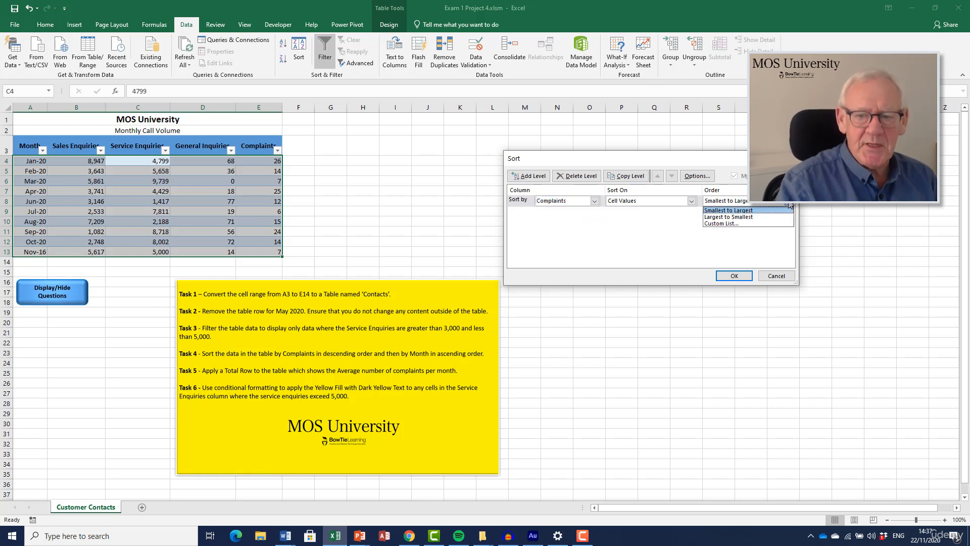
{"action": "left_click", "coordinate": [736, 217]}
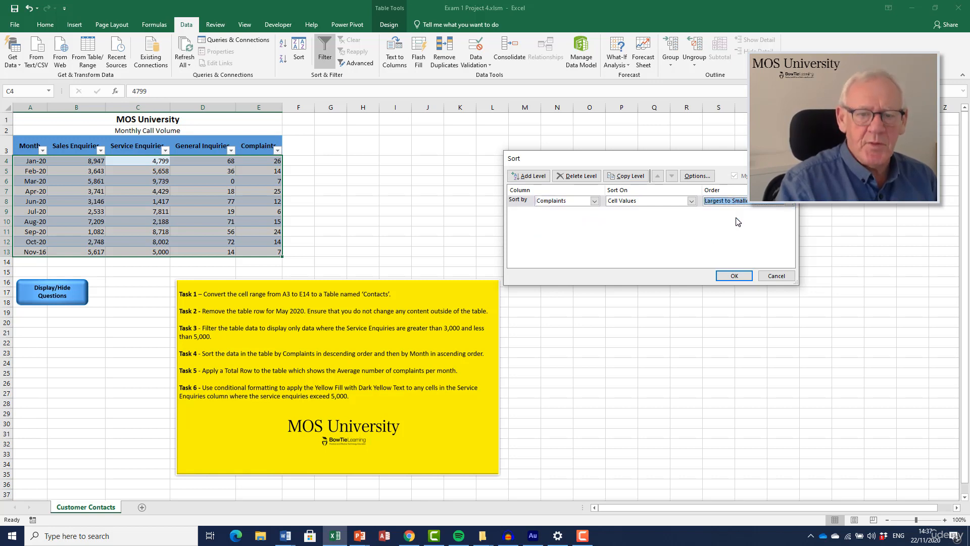
Add a second sort level by Month, ordered Oldest to Newest, and apply the sort
{"action": "left_click", "coordinate": [533, 177]}
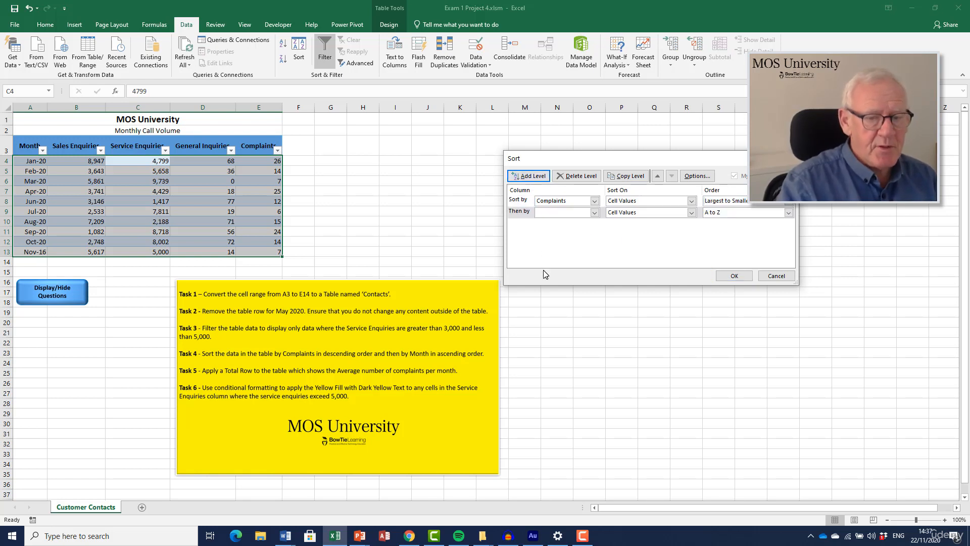
{"action": "left_click", "coordinate": [594, 213]}
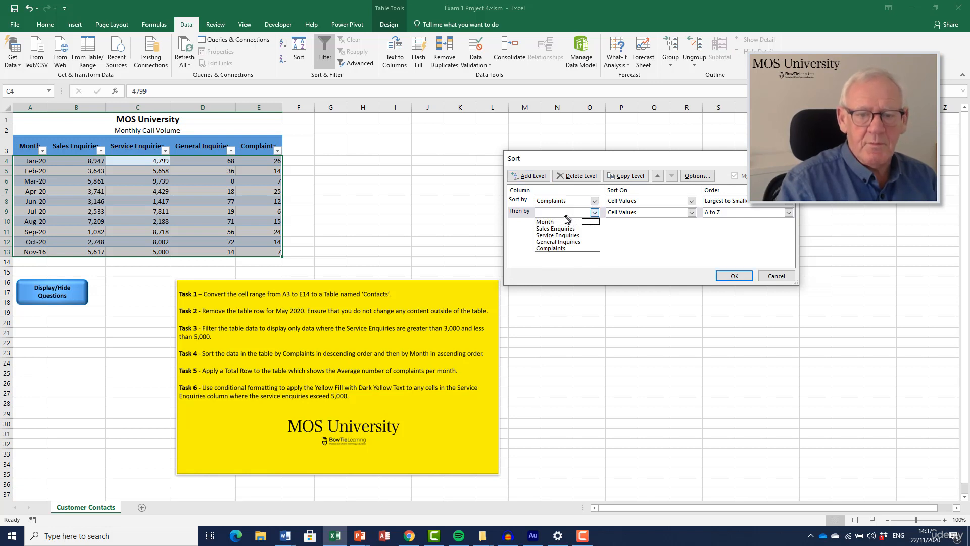
{"action": "left_click", "coordinate": [548, 222]}
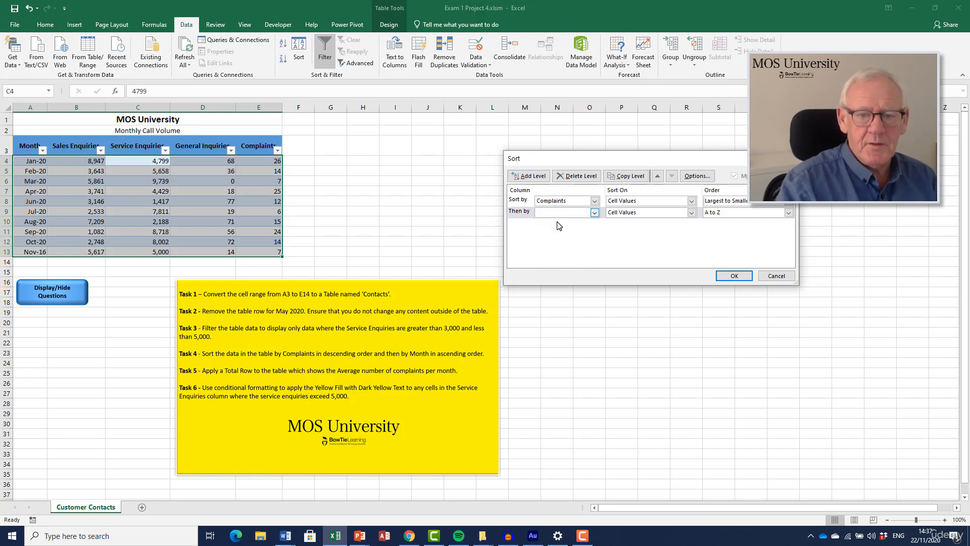
{"action": "left_click", "coordinate": [789, 213]}
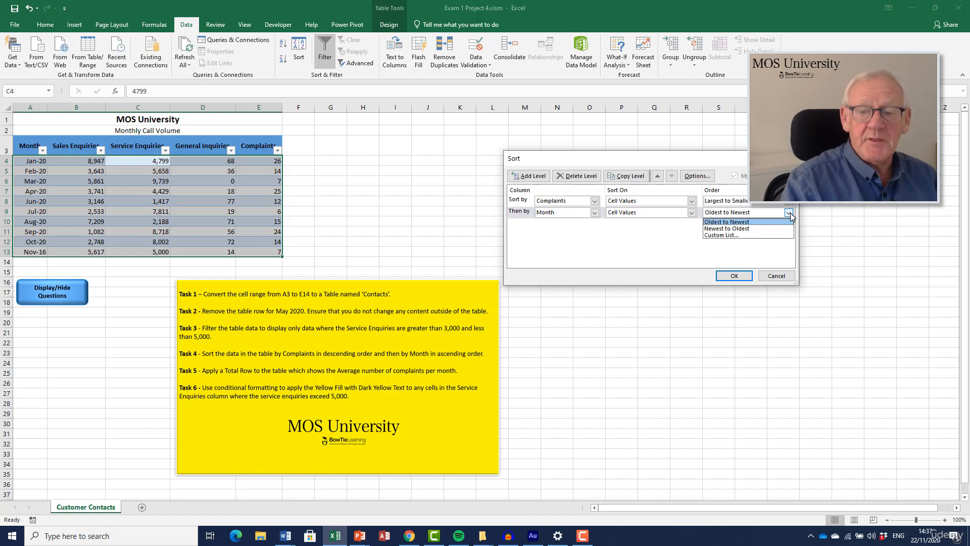
{"action": "left_click", "coordinate": [754, 221]}
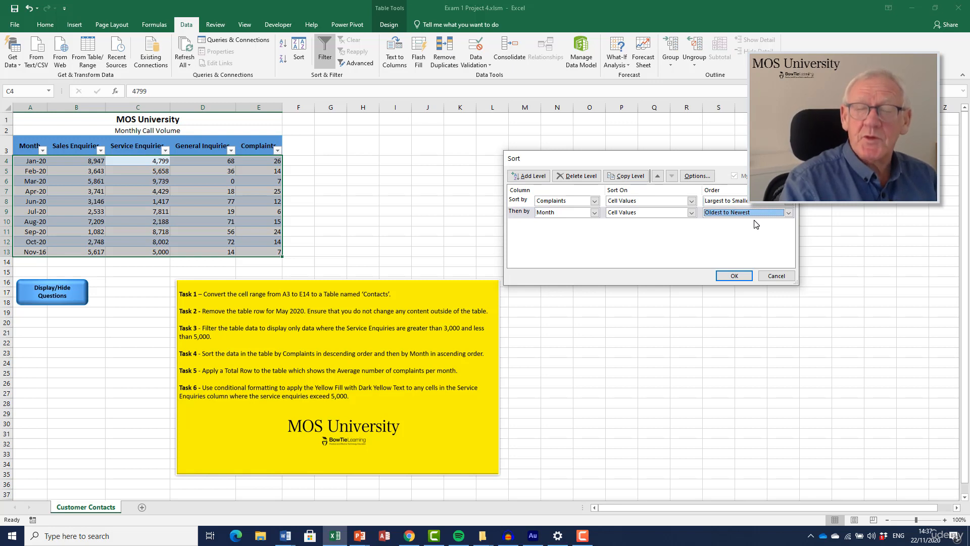
{"action": "left_click", "coordinate": [734, 275]}
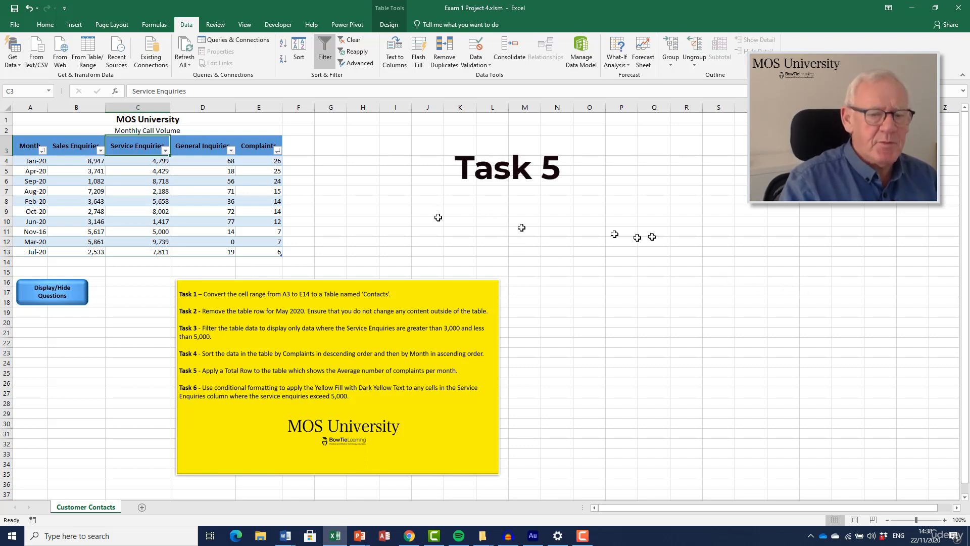
Add a Total Row to the Contacts table and set its Complaints cell to show the Average
{"action": "left_click", "coordinate": [192, 181]}
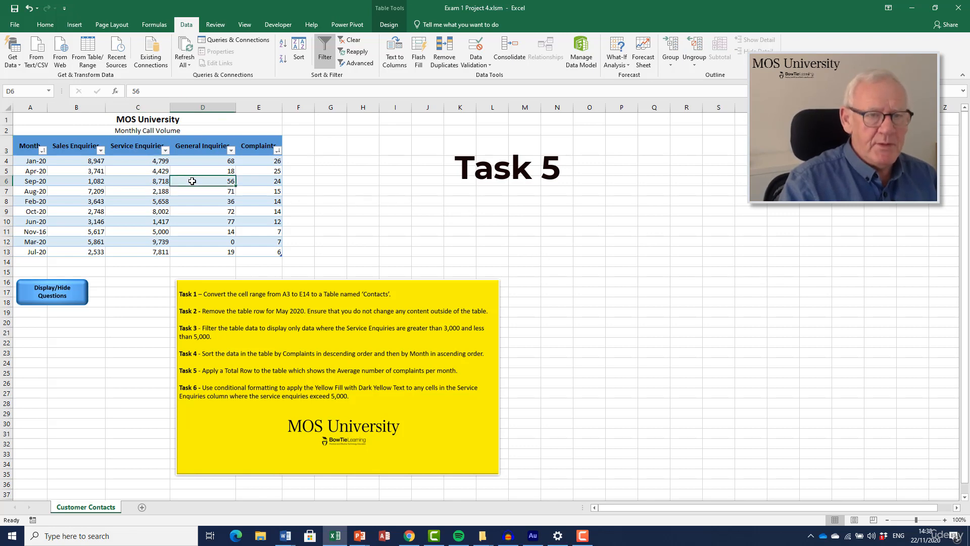
{"action": "left_click", "coordinate": [381, 10]}
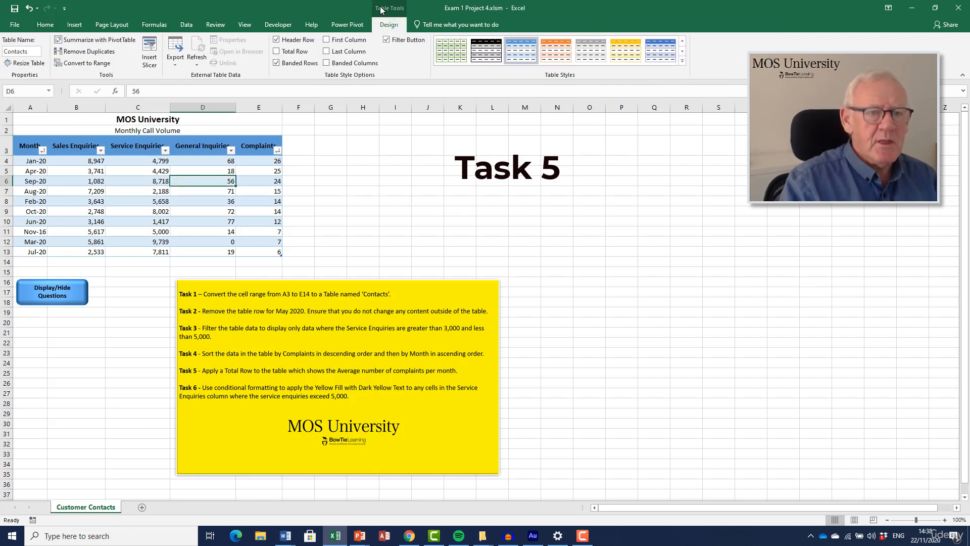
{"action": "left_click", "coordinate": [277, 51]}
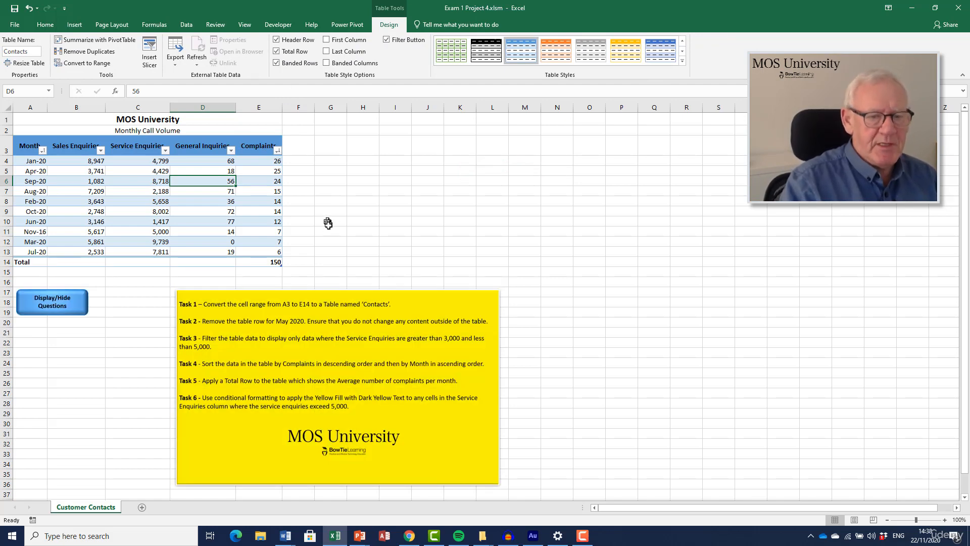
{"action": "left_click", "coordinate": [263, 262]}
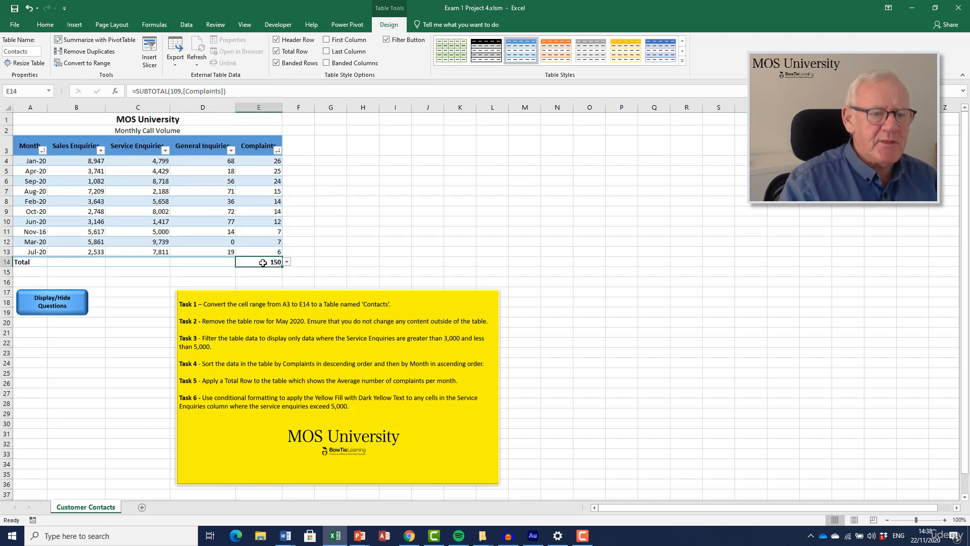
{"action": "left_click", "coordinate": [287, 263]}
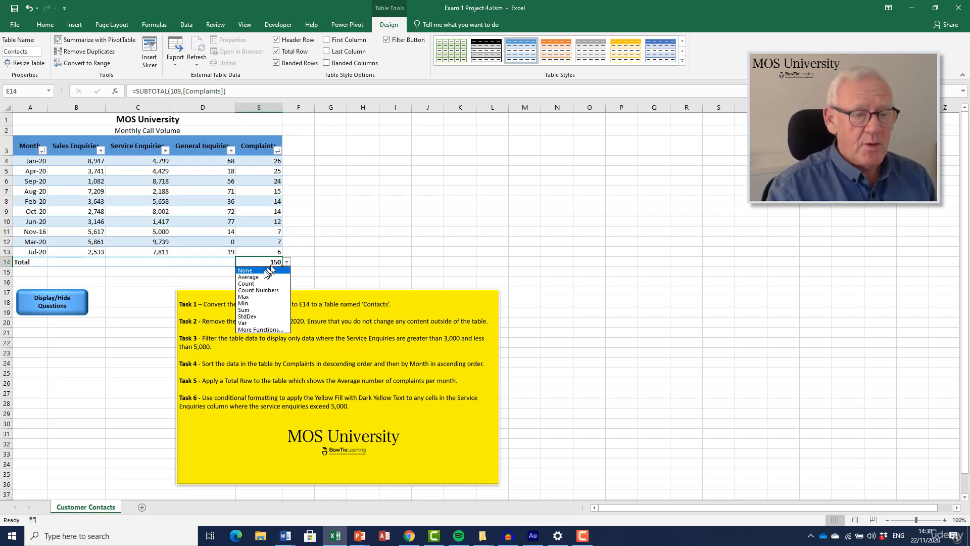
{"action": "left_click", "coordinate": [252, 278]}
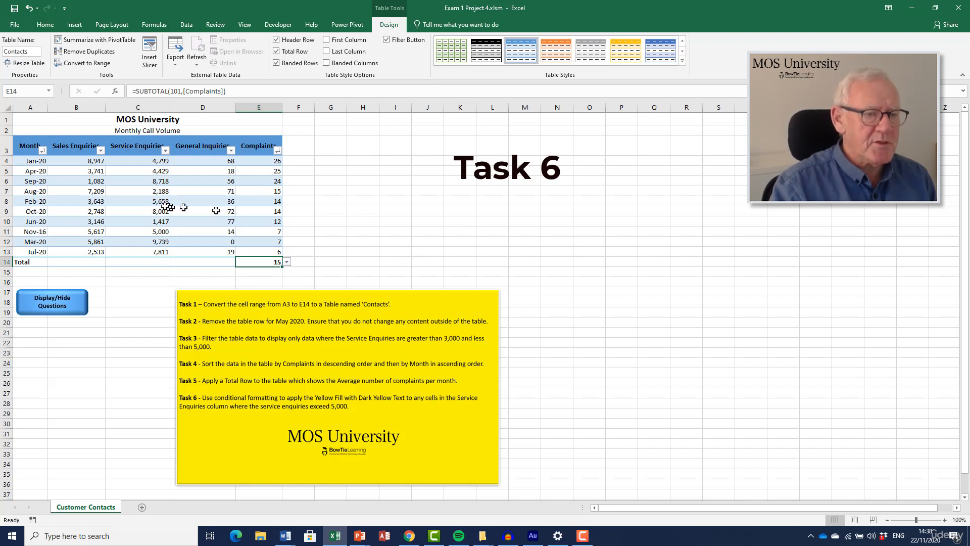
Apply a Greater Than 5000 conditional formatting rule with Yellow Fill with Dark Yellow Text to the Service Enquiries values in C4:C13
{"action": "left_click", "coordinate": [135, 162]}
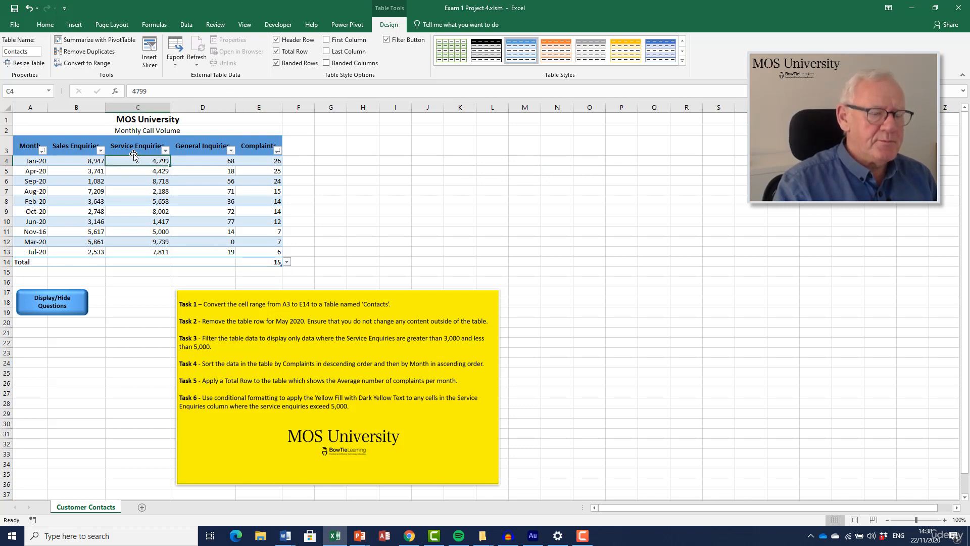
{"action": "left_click_drag", "start_coordinate": [131, 161], "coordinate": [134, 251]}
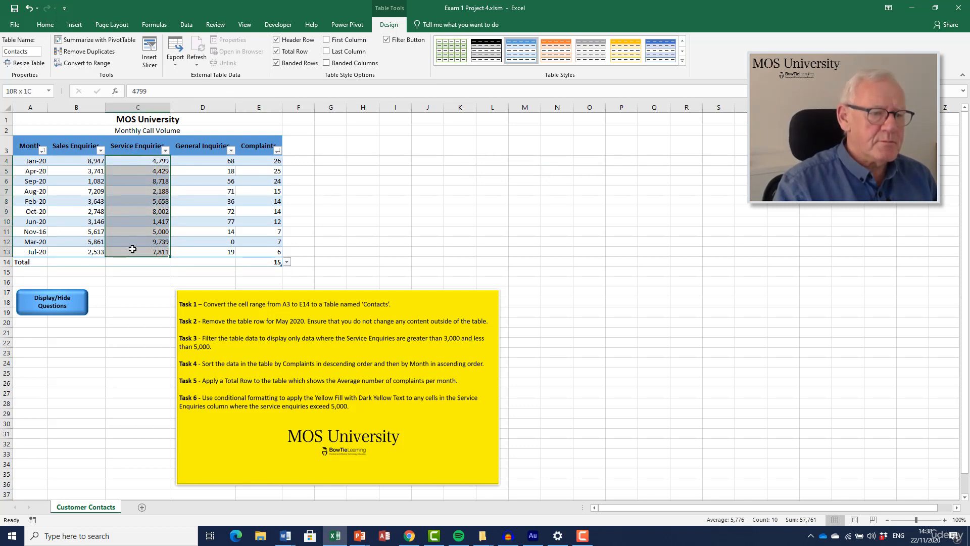
{"action": "left_click", "coordinate": [45, 24]}
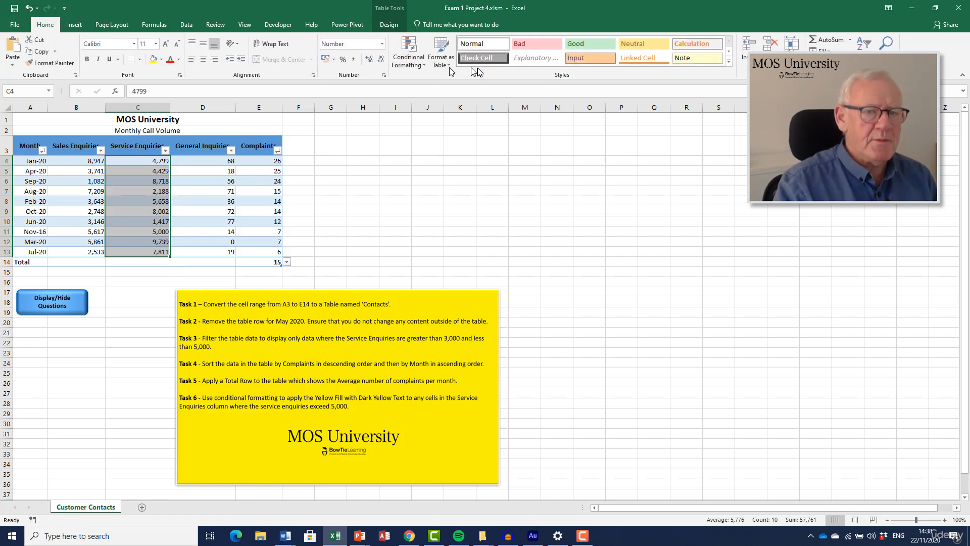
{"action": "left_click", "coordinate": [423, 66]}
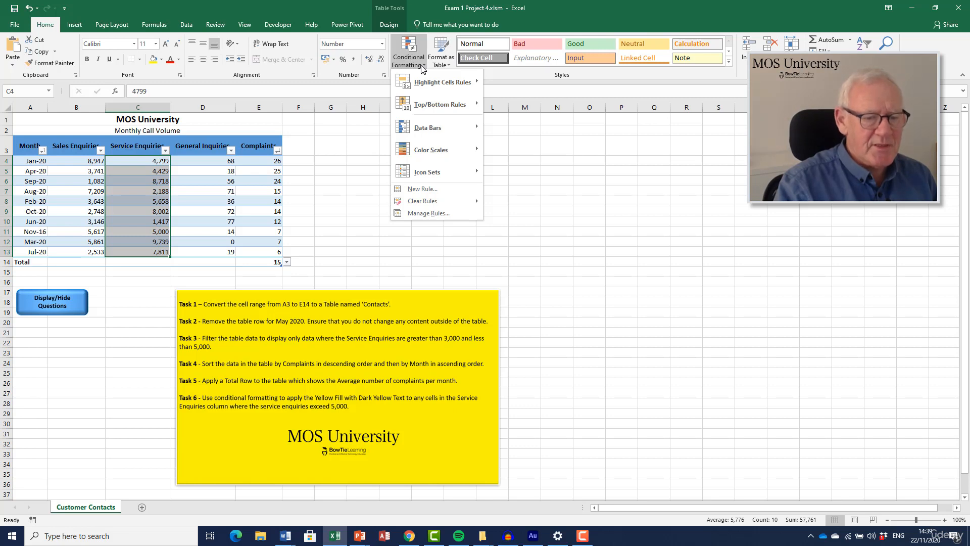
{"action": "mouse_move", "coordinate": [429, 81]}
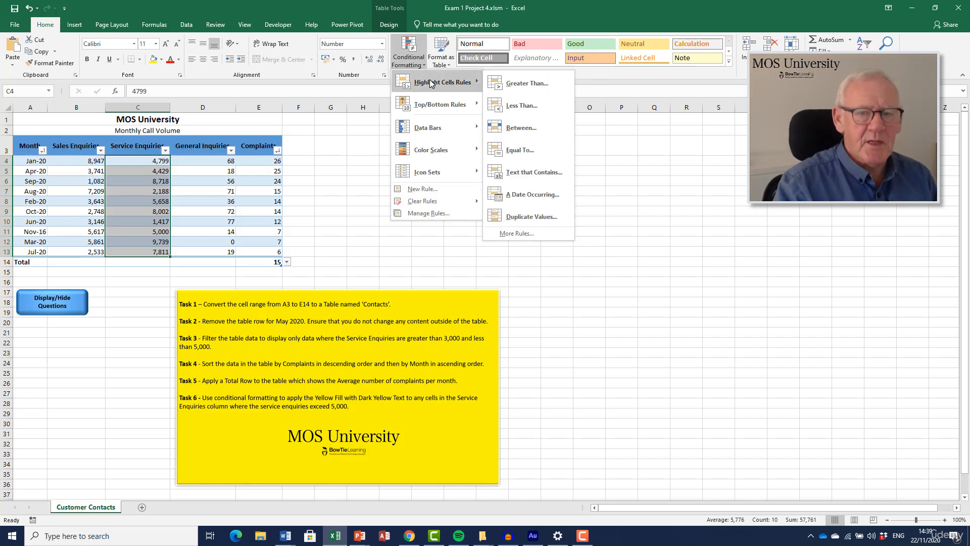
{"action": "left_click", "coordinate": [526, 83]}
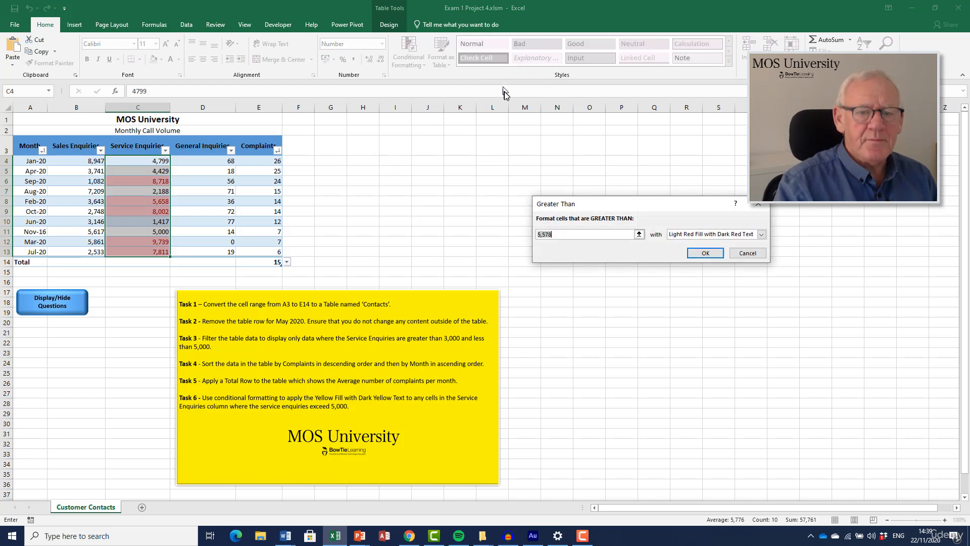
{"action": "type", "text": "5000"}
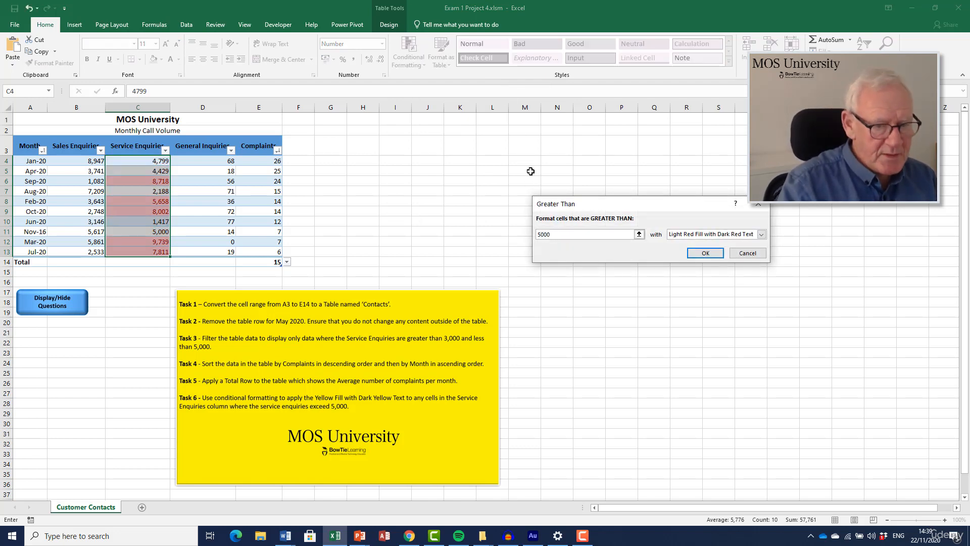
{"action": "left_click", "coordinate": [764, 234]}
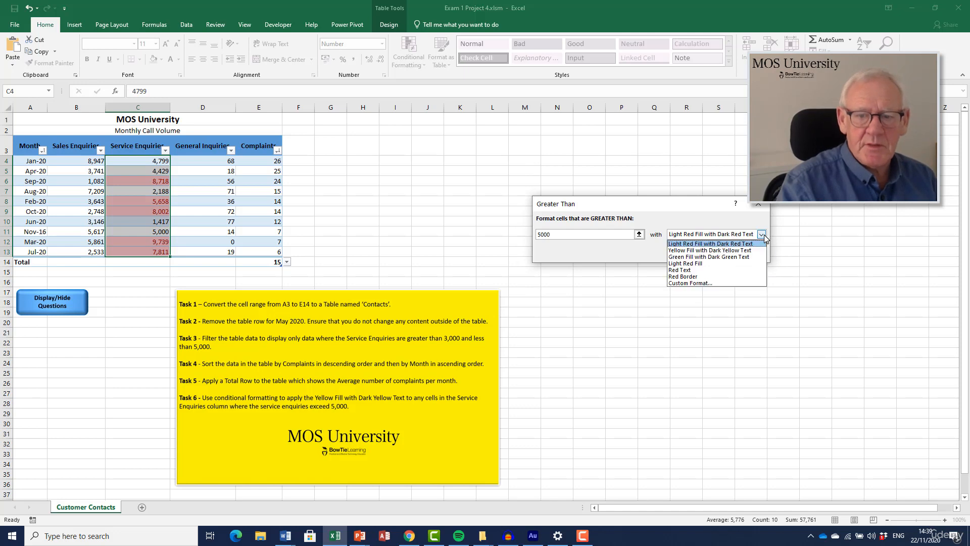
{"action": "left_click", "coordinate": [732, 251]}
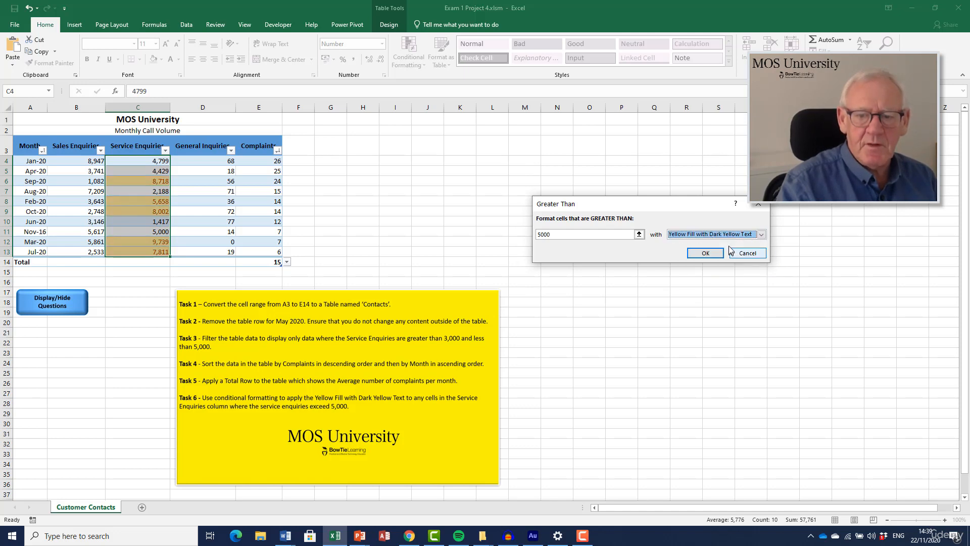
{"action": "left_click", "coordinate": [703, 253]}
{"action": "left_click", "coordinate": [490, 218]}
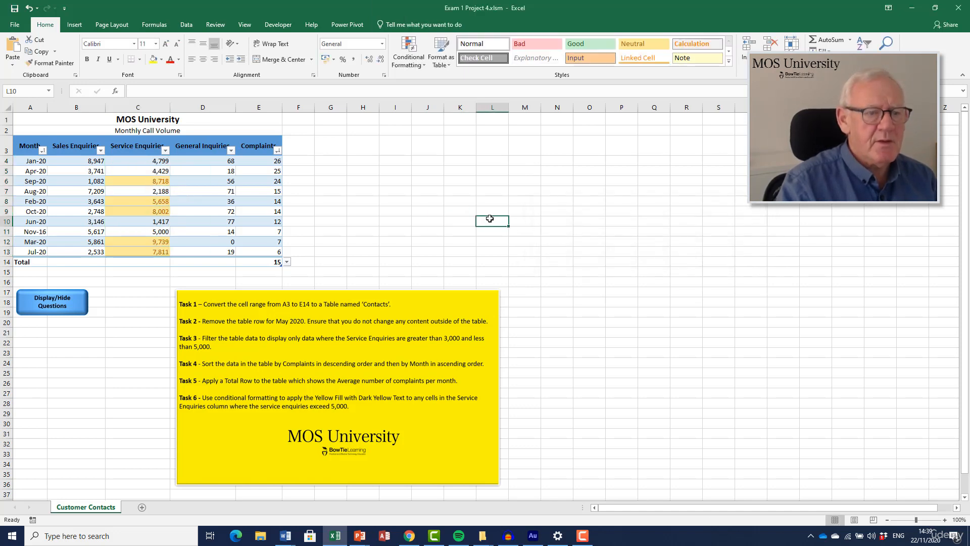